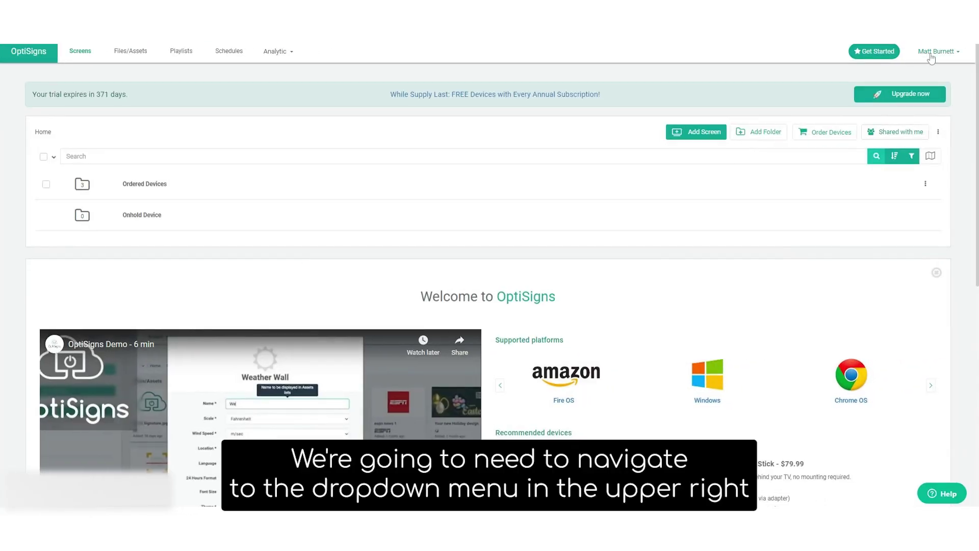
From the account menu, go to Order Devices and raise the pre-configured Android Stick Player quantity to 3.
left_click(931, 55)
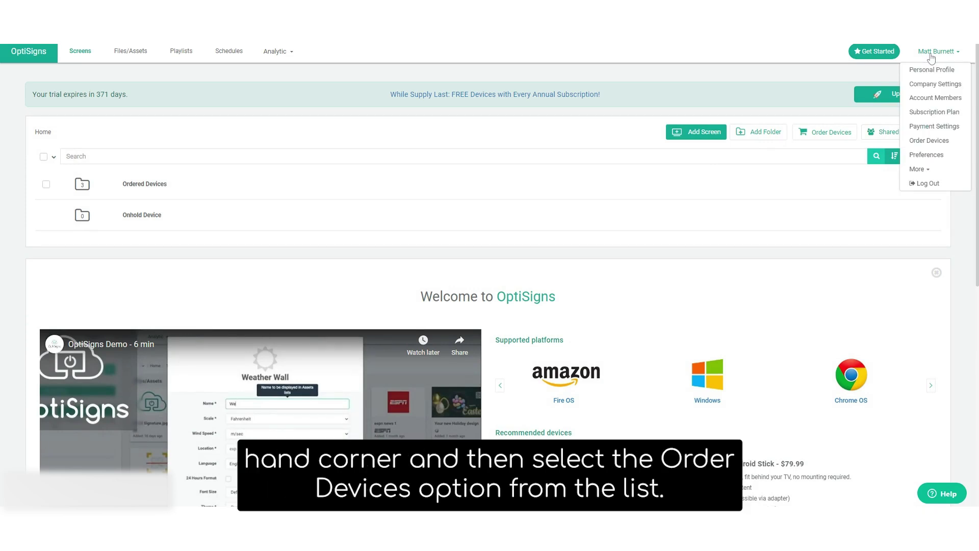
left_click(920, 143)
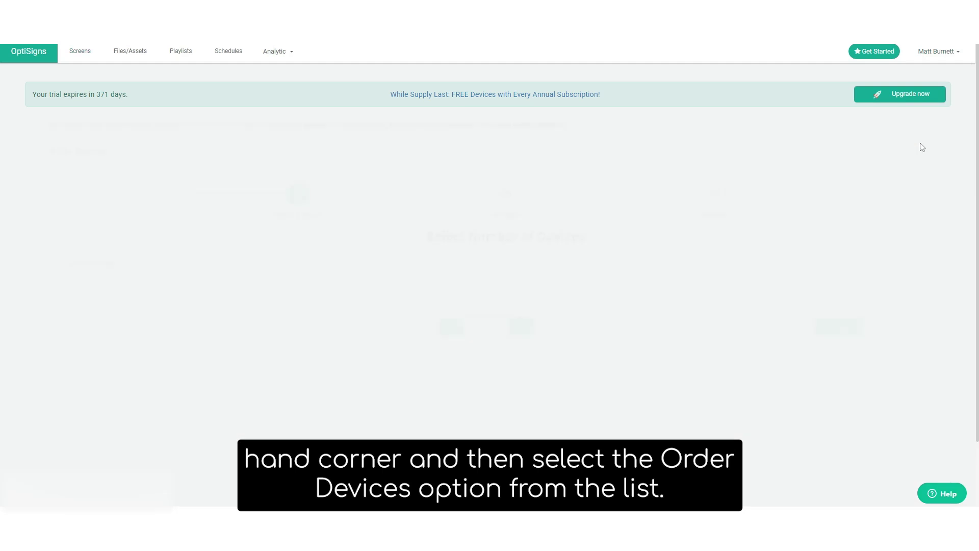
scroll(812, 197, "down", 1)
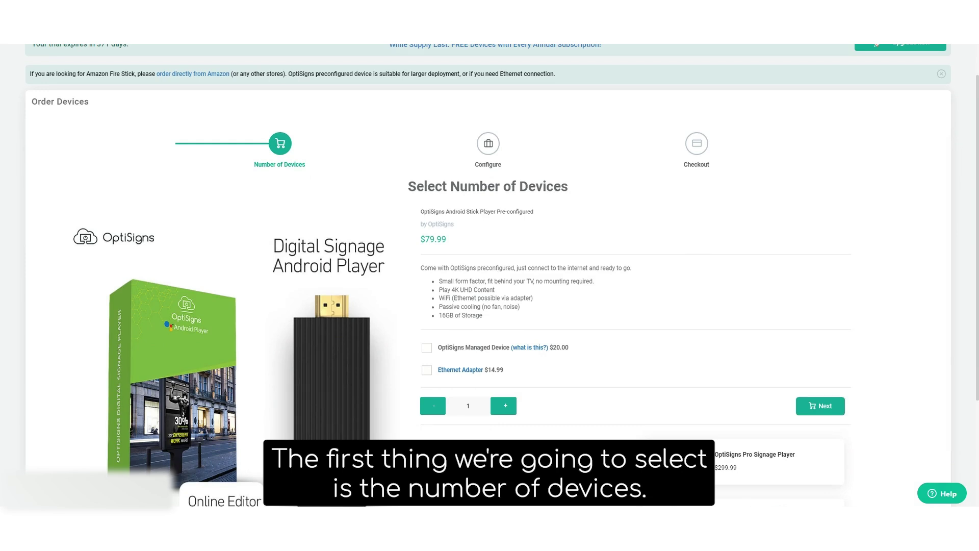
scroll(816, 197, "down", 1)
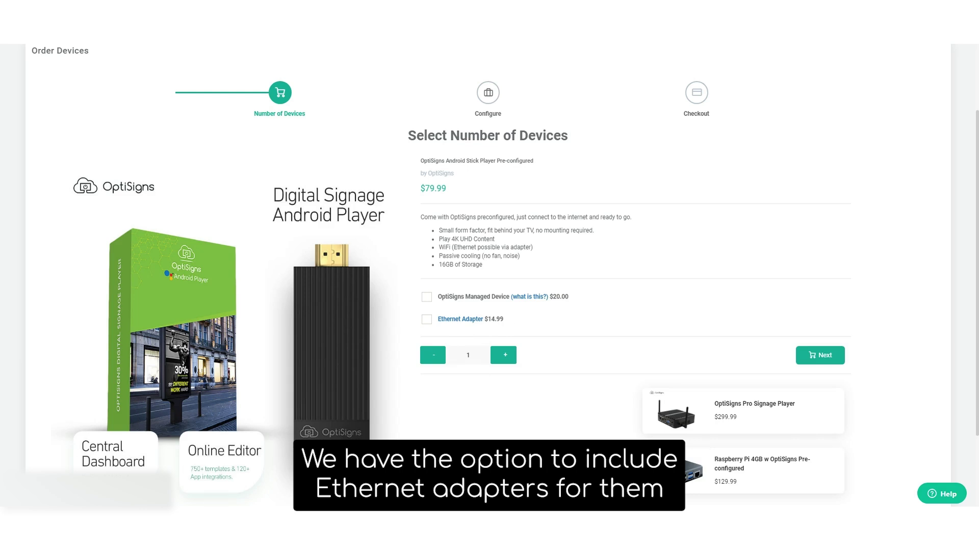
left_click(510, 363)
left_click(510, 363)
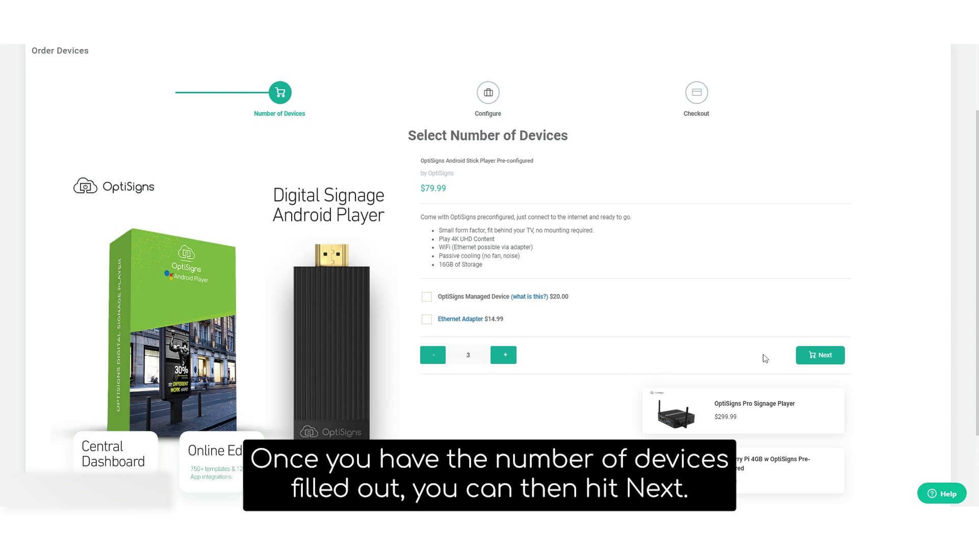
Continue to device configuration and rename the first device from 'Screen 9' to 'Device Name'.
left_click(816, 355)
scroll(784, 285, "down", 1)
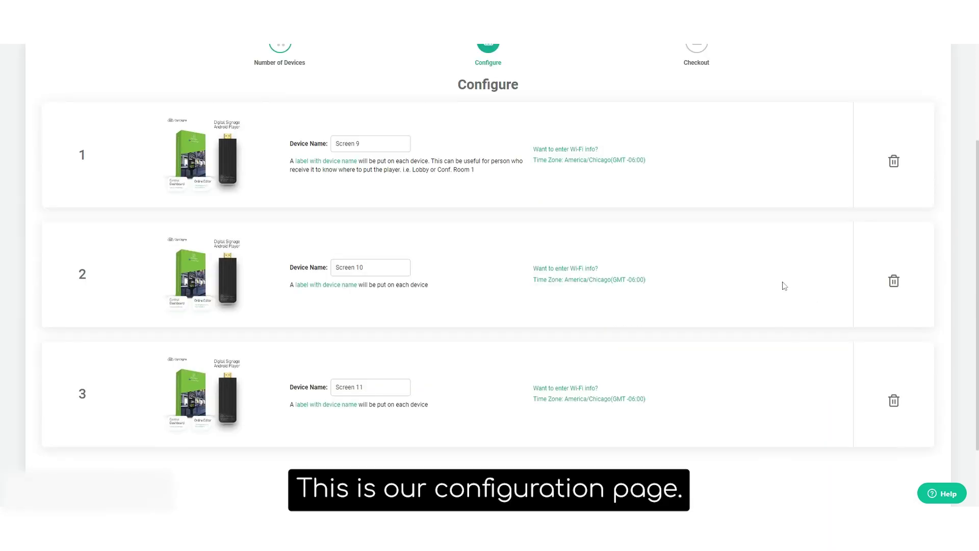
left_click_drag(360, 143, 335, 143)
key("BackSpace")
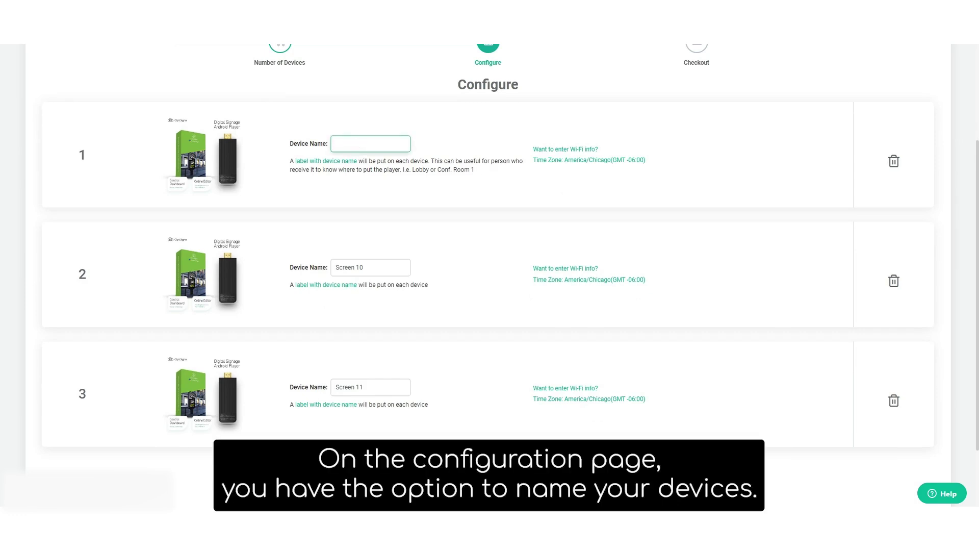
type("Device Name")
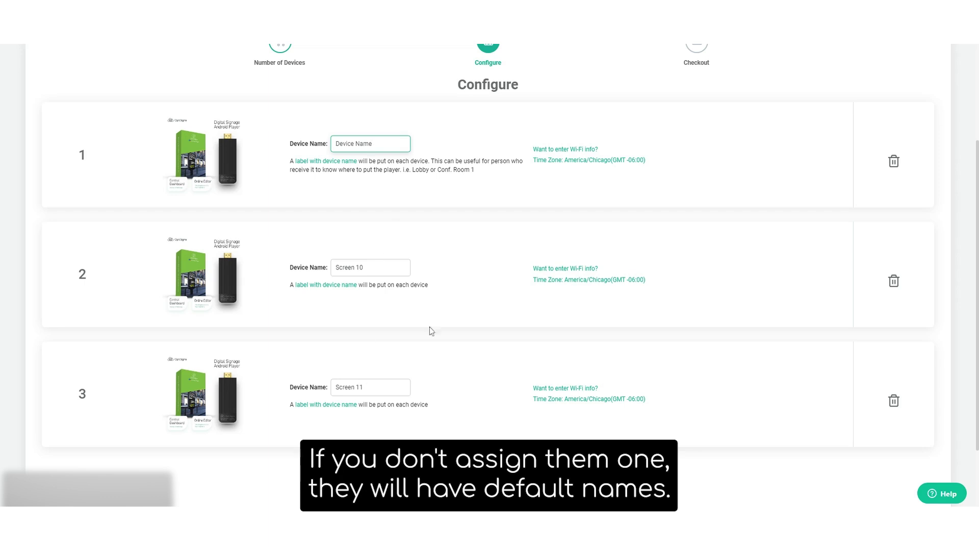
Enter the first device's Wi-Fi network 'Network Name' and its Wi-Fi password.
left_click(555, 151)
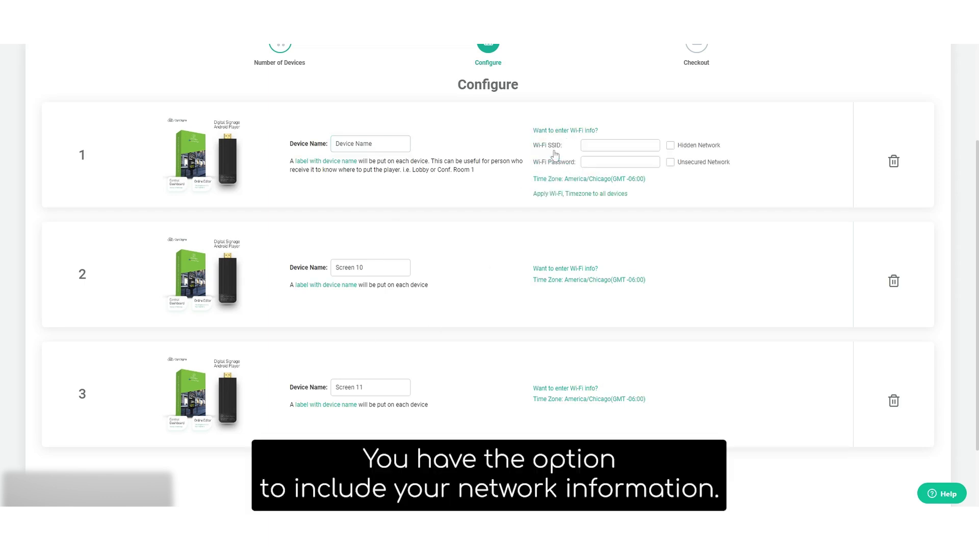
left_click(586, 146)
type("Network Name")
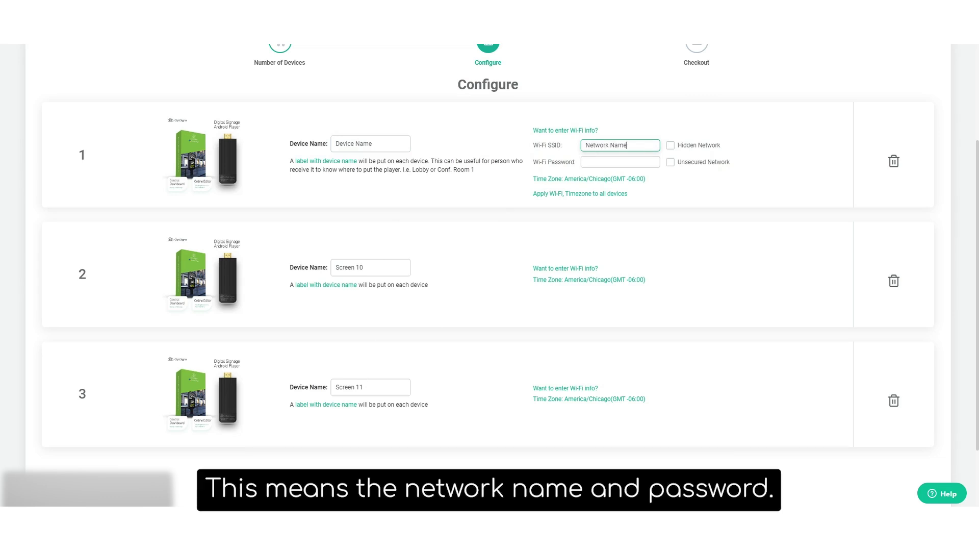
left_click(620, 162)
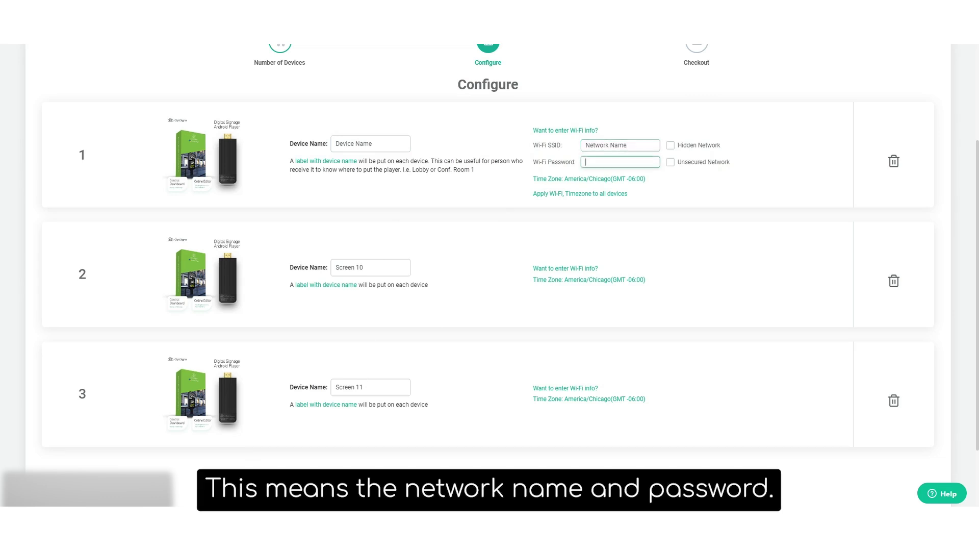
type("password")
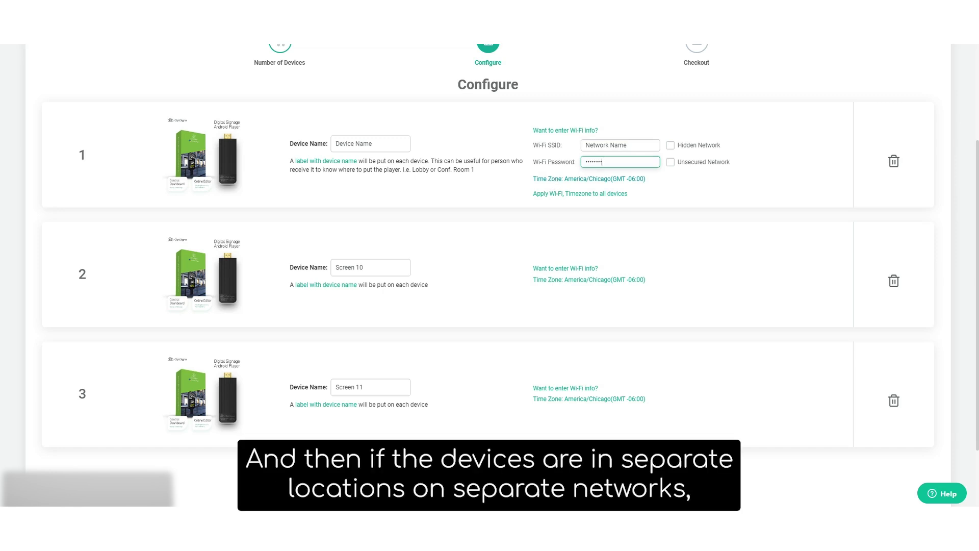
Apply the first device's Wi-Fi and America/Chicago time zone settings to all three devices.
left_click(565, 271)
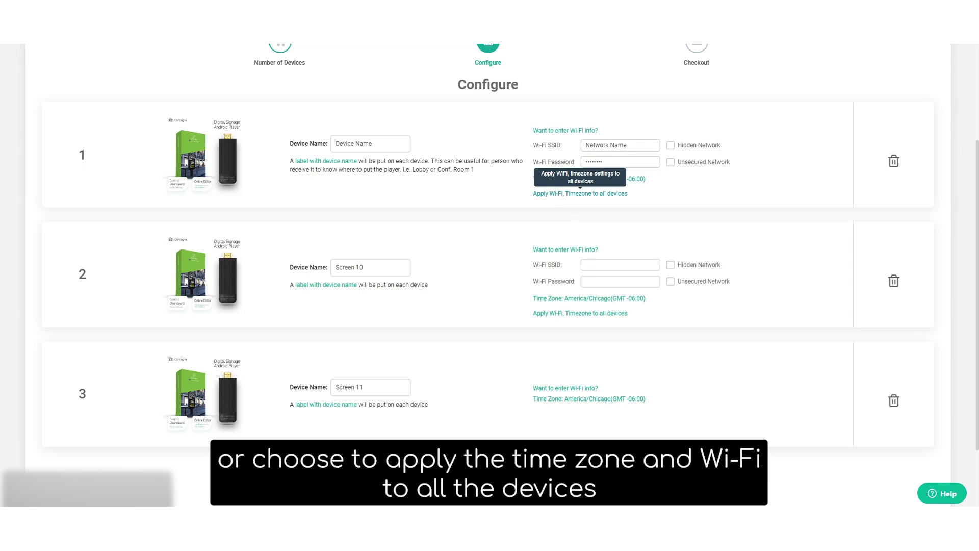
left_click(559, 194)
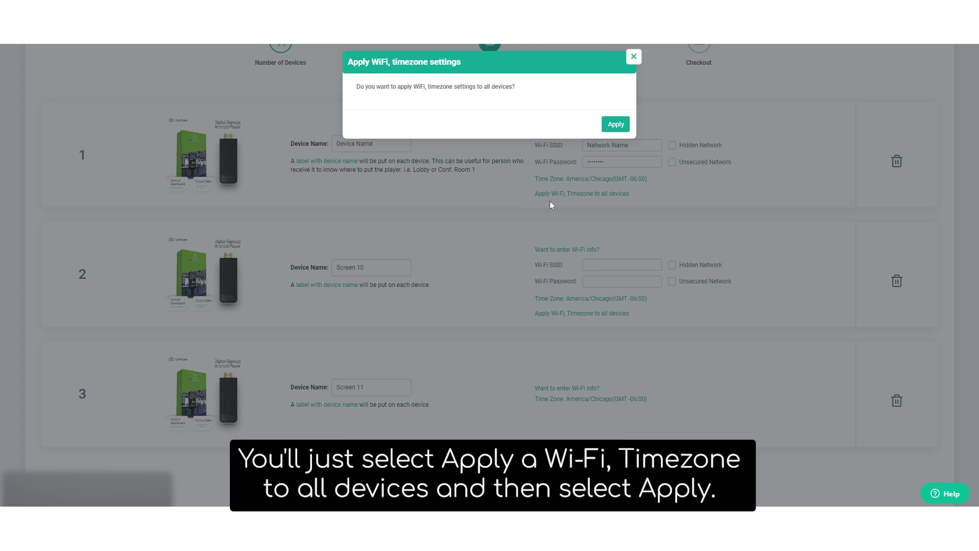
left_click(621, 128)
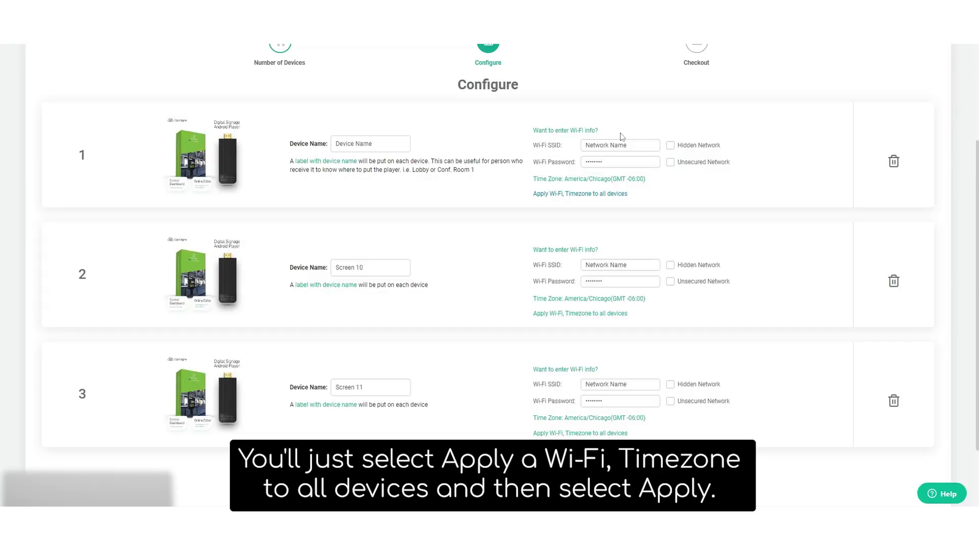
scroll(814, 434, "down", 2)
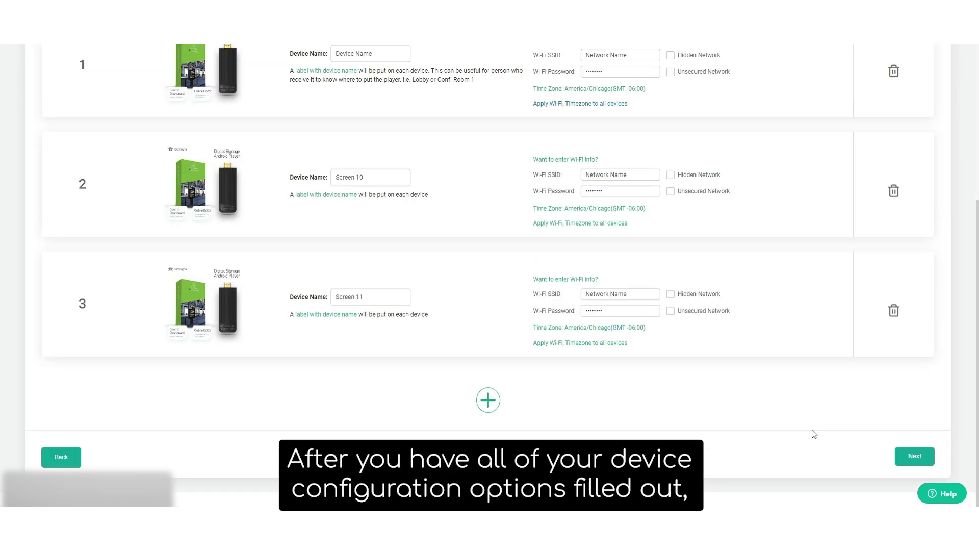
Proceed to checkout and save the filled-in shipping details form.
left_click(914, 456)
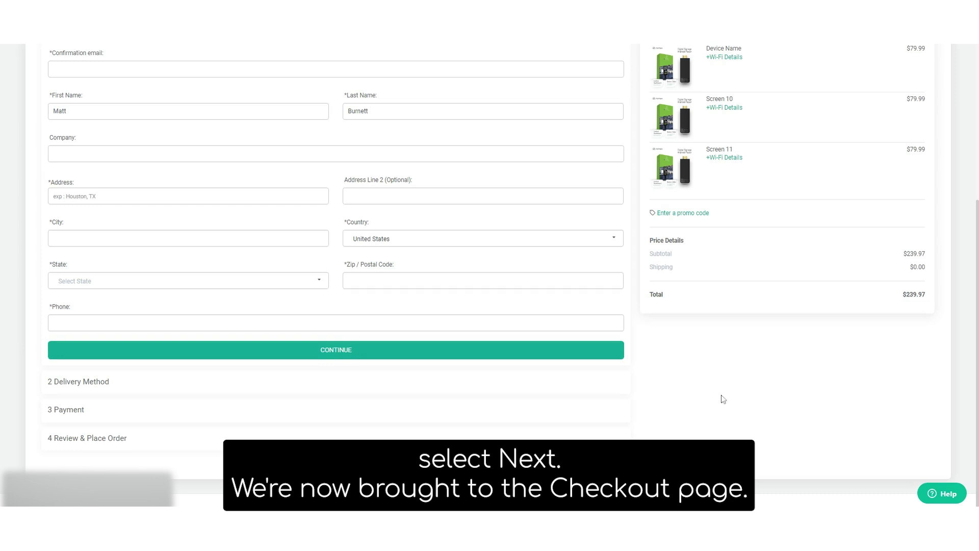
scroll(721, 401, "up", 2)
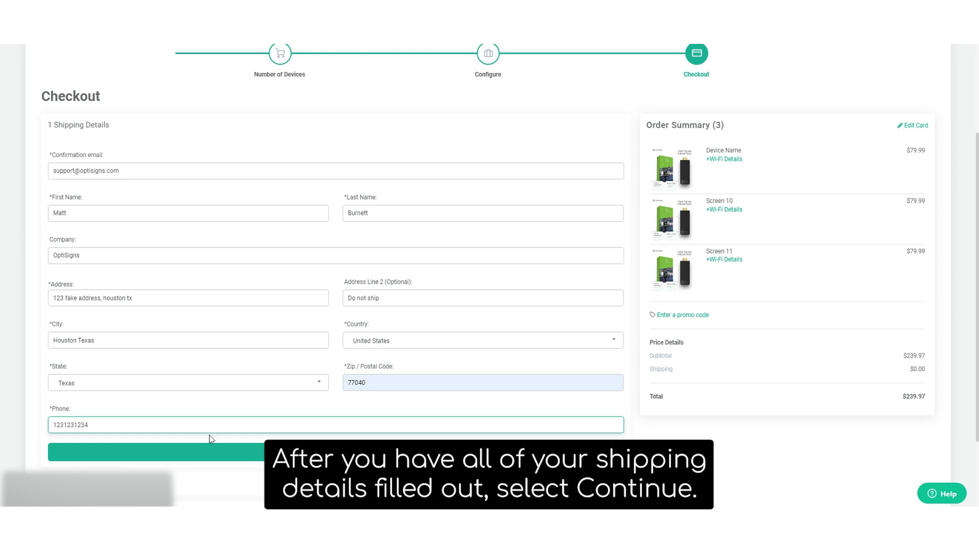
left_click(240, 452)
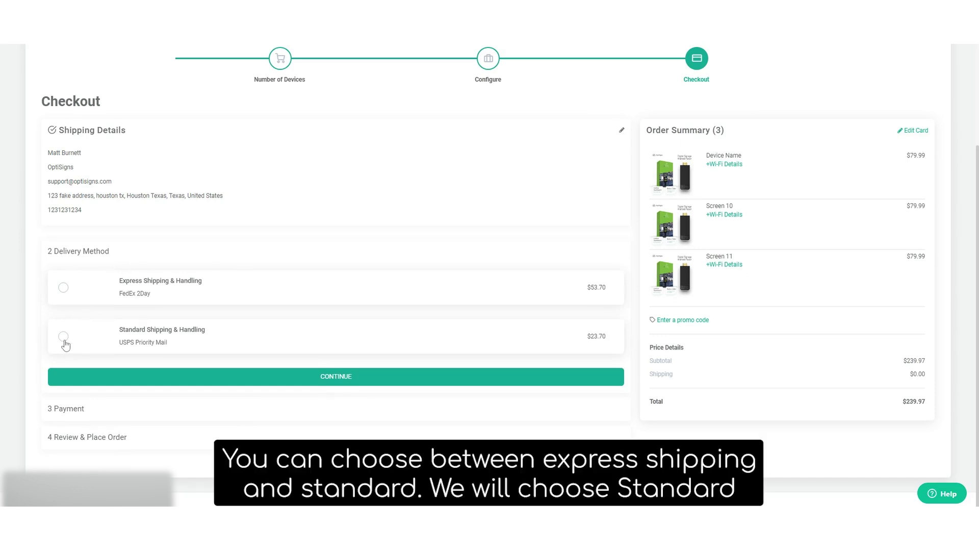
Choose Standard Shipping at $23.70 and keep the billing address the same as shipping.
left_click(64, 337)
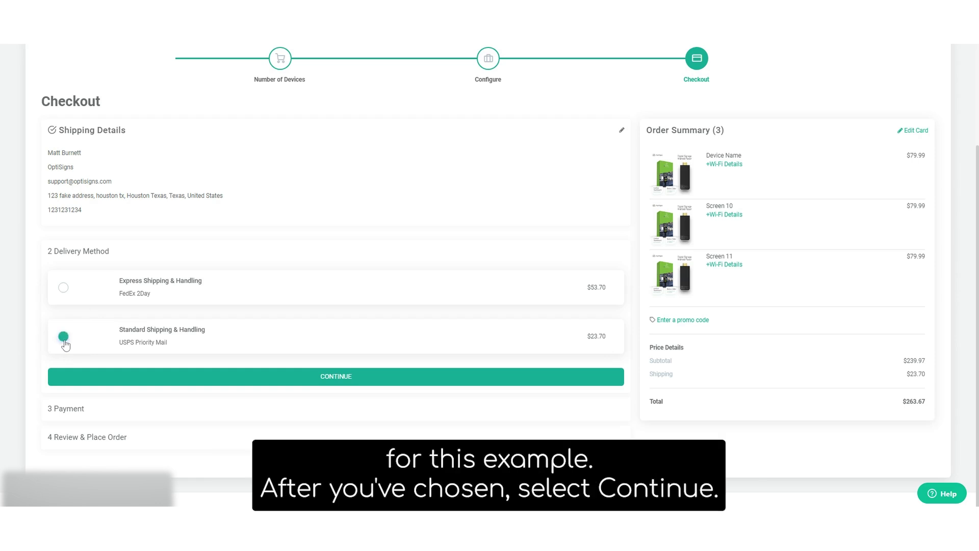
left_click(225, 377)
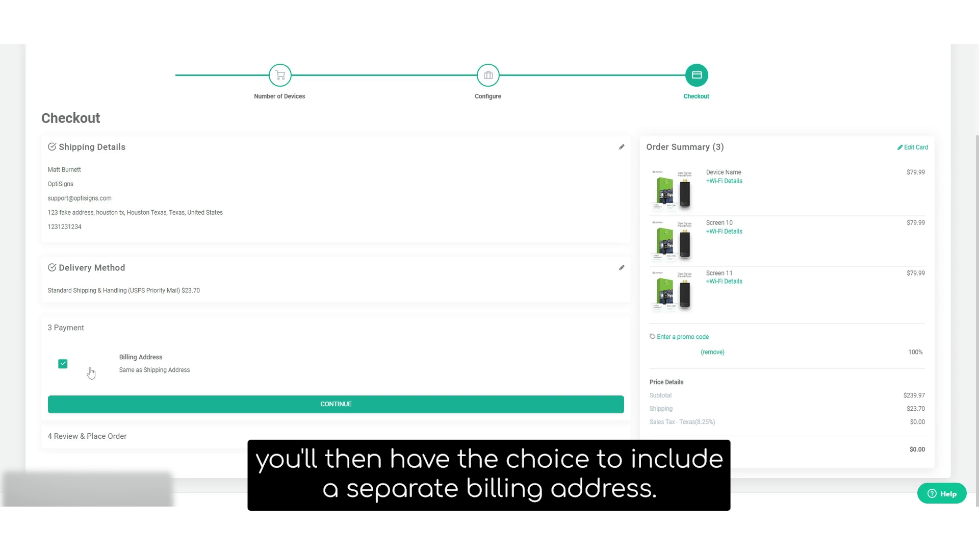
left_click(62, 364)
scroll(64, 372, "down", 2)
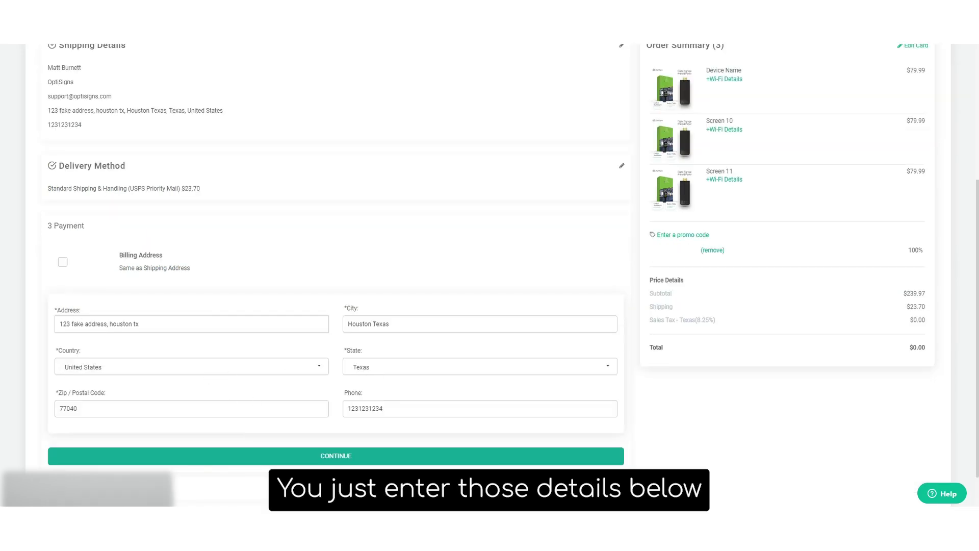
left_click(61, 263)
left_click(262, 405)
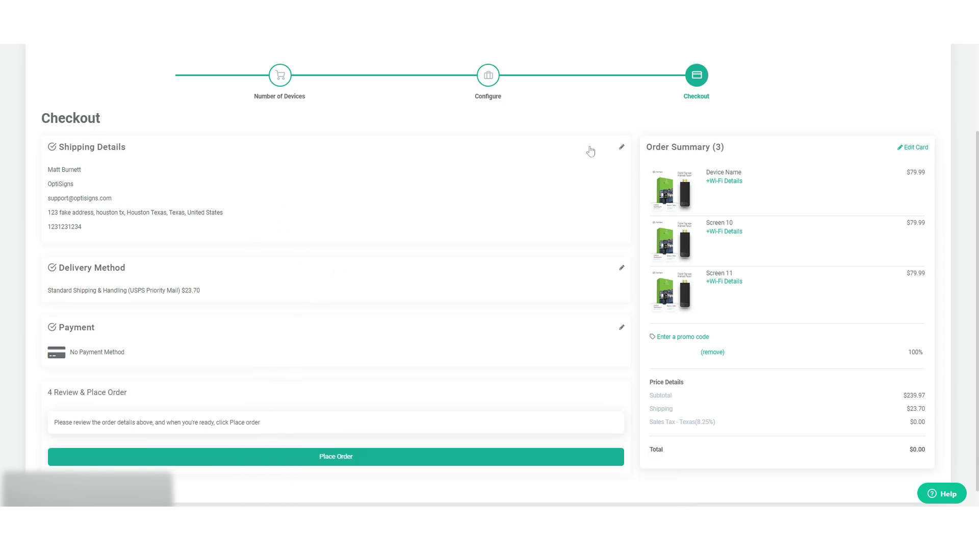
Check the devices' Wi-Fi details and select the order number on the confirmation page.
mouse_move(724, 180)
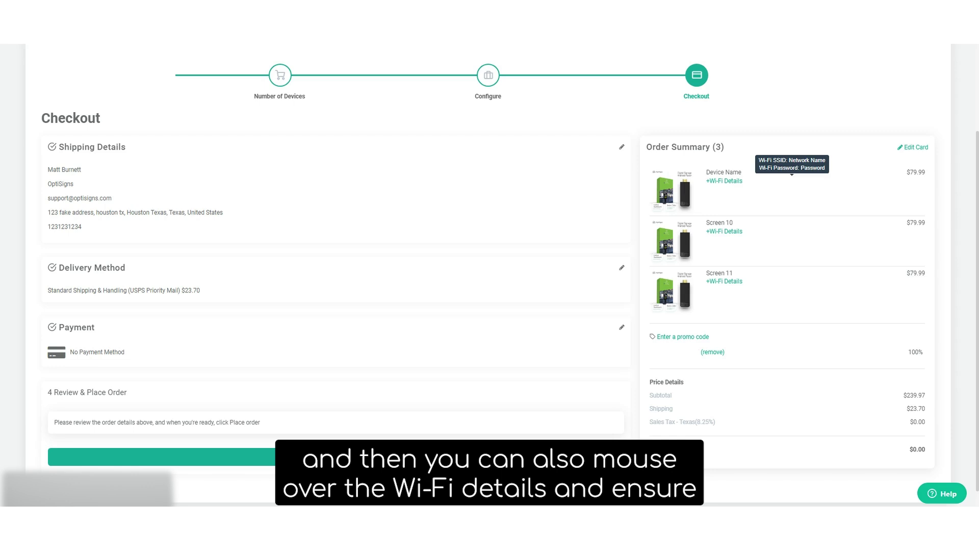
mouse_move(758, 270)
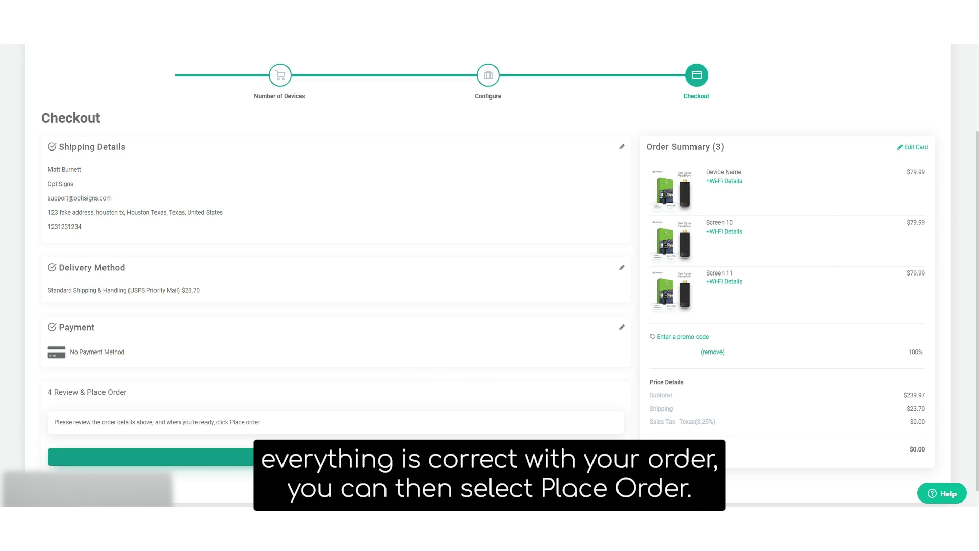
left_click_drag(217, 230, 203, 232)
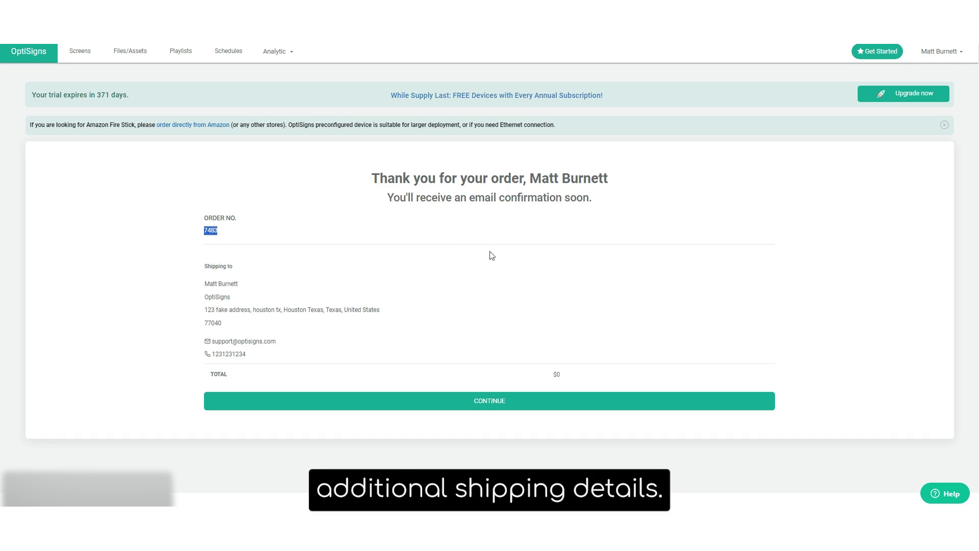
Return to Screens and open the Ordered Devices folder with Device Name, Screen 10 and Screen 11.
left_click(487, 405)
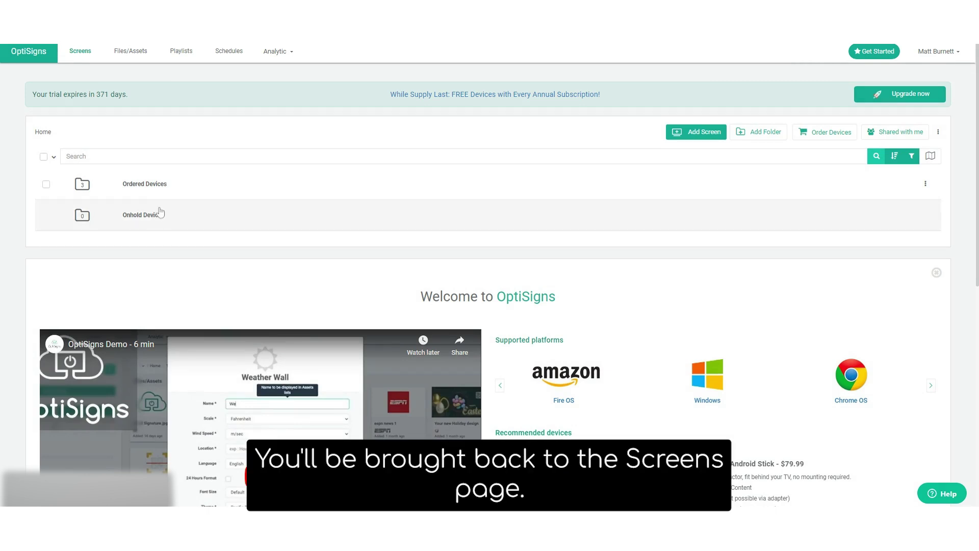
left_click(185, 194)
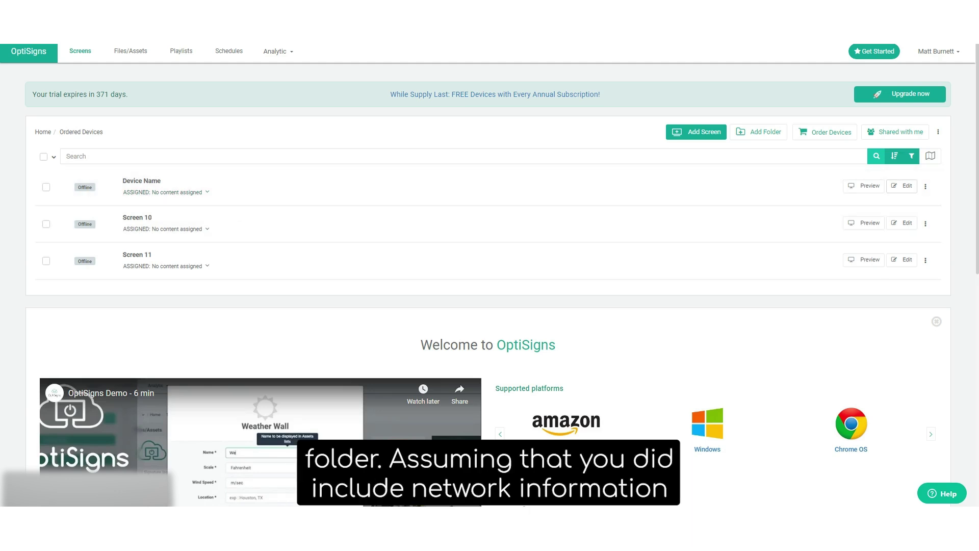
Edit the Device Name screen to show the asset Sample Image 3.jpeg, then save.
left_click(907, 190)
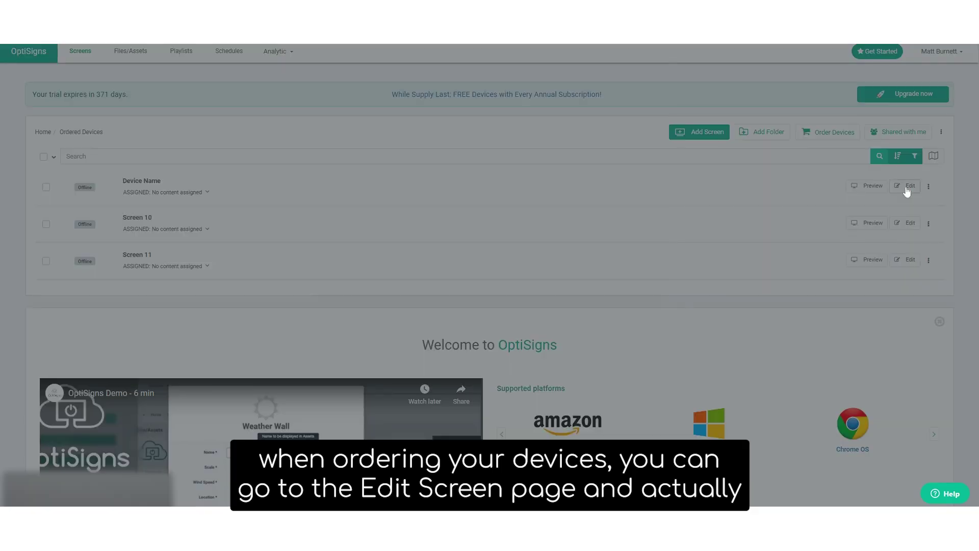
left_click(457, 211)
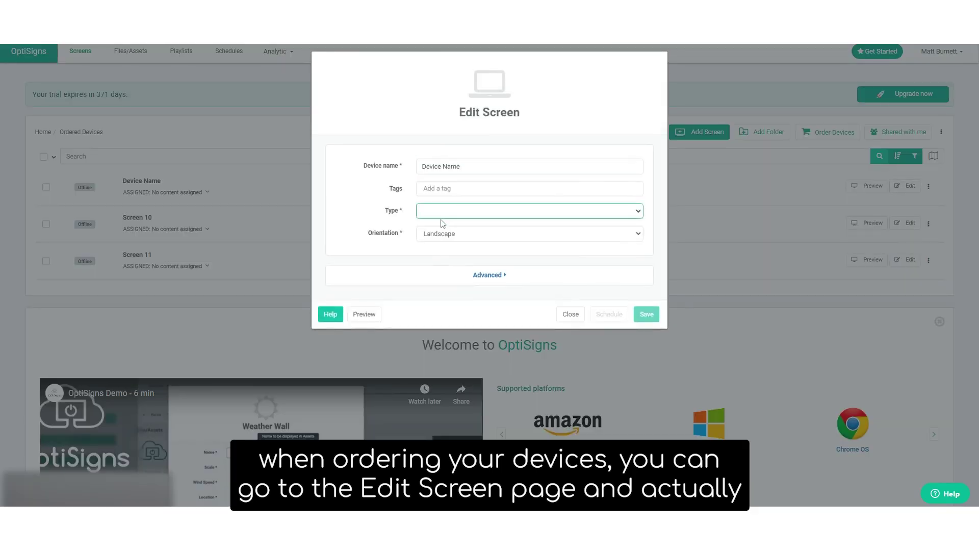
left_click(443, 220)
left_click(405, 221)
left_click(646, 358)
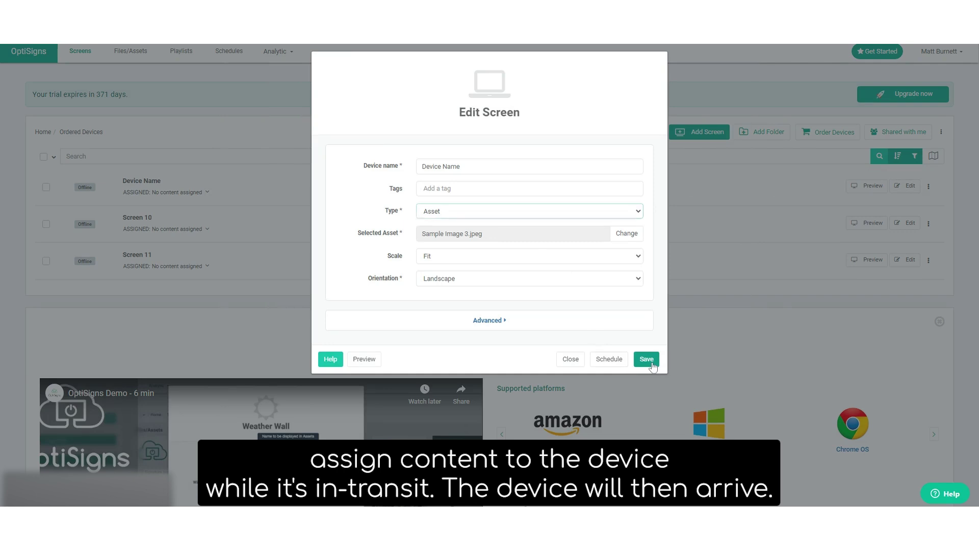